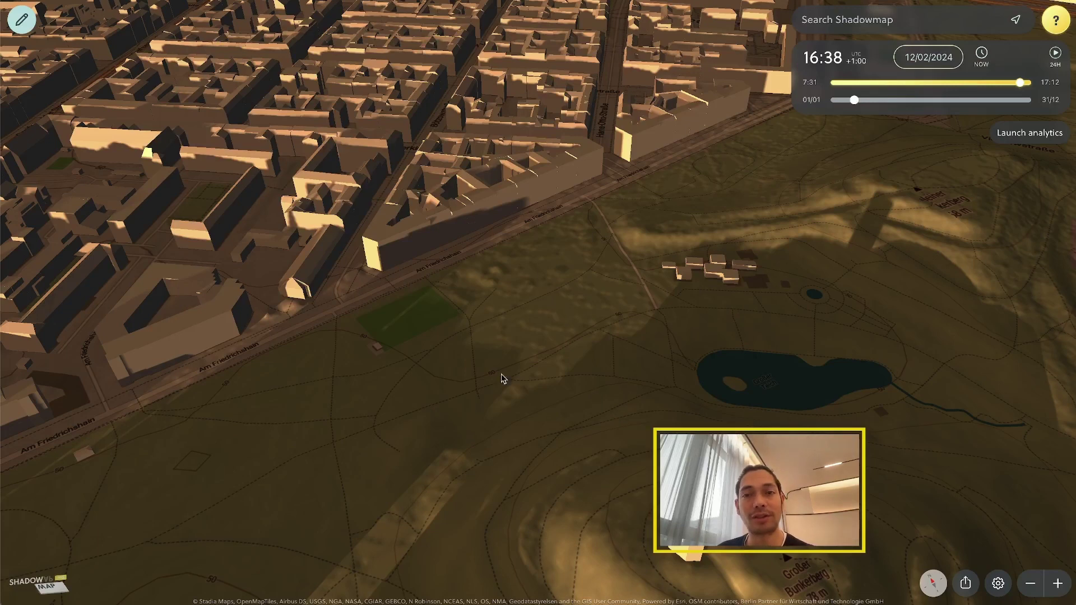
{"action": "mouse_move", "coordinate": [471, 288]}
{"action": "left_mouse_down"}
{"action": "mouse_move", "coordinate": [472, 318]}
{"action": "mouse_move", "coordinate": [501, 306]}
{"action": "mouse_move", "coordinate": [476, 257]}
{"action": "mouse_move", "coordinate": [485, 258]}
{"action": "mouse_move", "coordinate": [468, 263]}
{"action": "mouse_move", "coordinate": [471, 281]}
{"action": "left_mouse_up"}
{"action": "left_click_drag", "start_coordinate": [506, 380], "coordinate": [489, 311]}
{"action": "right_click_drag", "start_coordinate": [488, 305], "coordinate": [539, 339]}
{"action": "scroll", "coordinate": [543, 342], "scroll_direction": "up", "scroll_amount": 3}
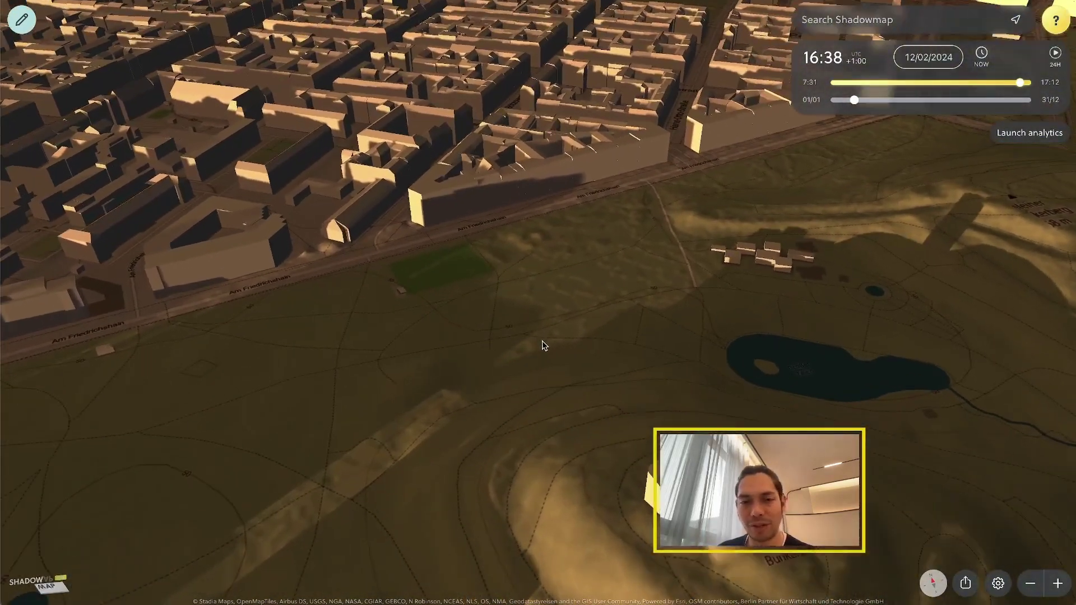
{"action": "left_click_drag", "start_coordinate": [563, 412], "coordinate": [591, 376]}
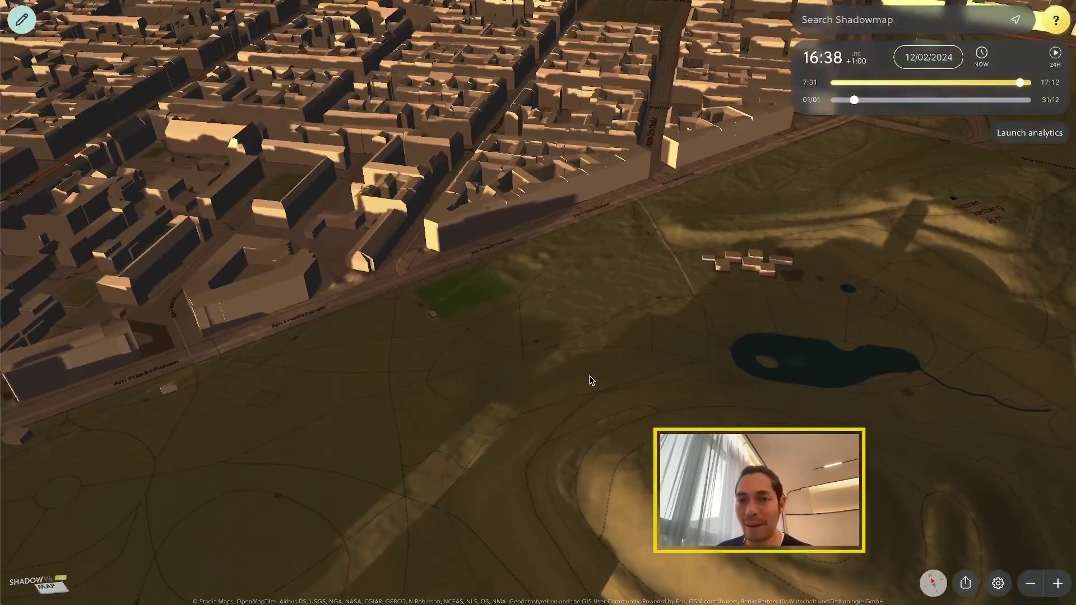
{"action": "left_click_drag", "start_coordinate": [547, 329], "coordinate": [516, 338]}
{"action": "left_click_drag", "start_coordinate": [511, 391], "coordinate": [531, 367]}
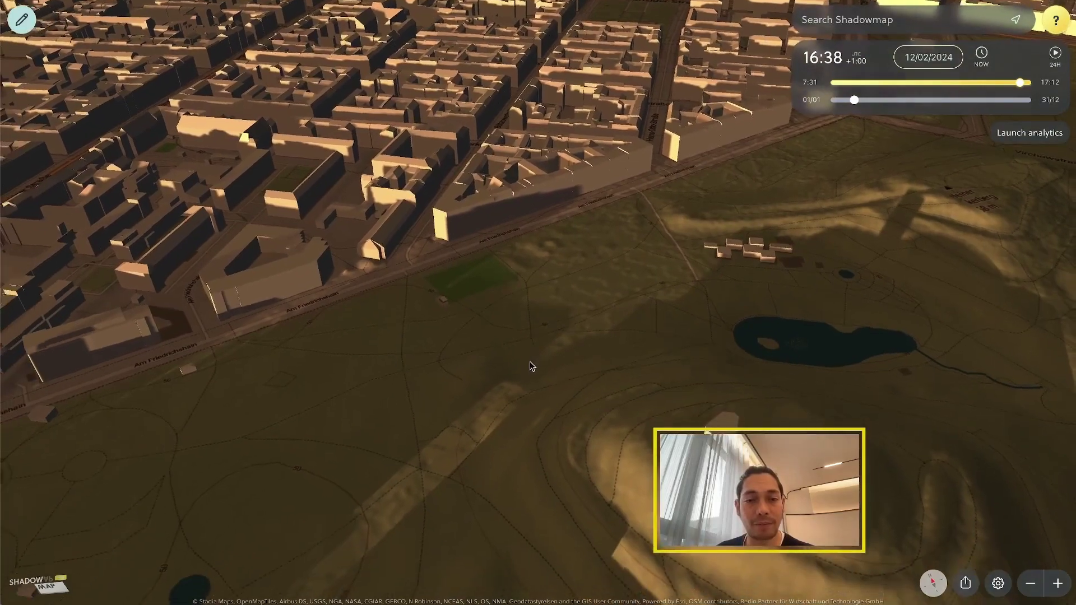
{"action": "left_click_drag", "start_coordinate": [602, 390], "coordinate": [597, 337]}
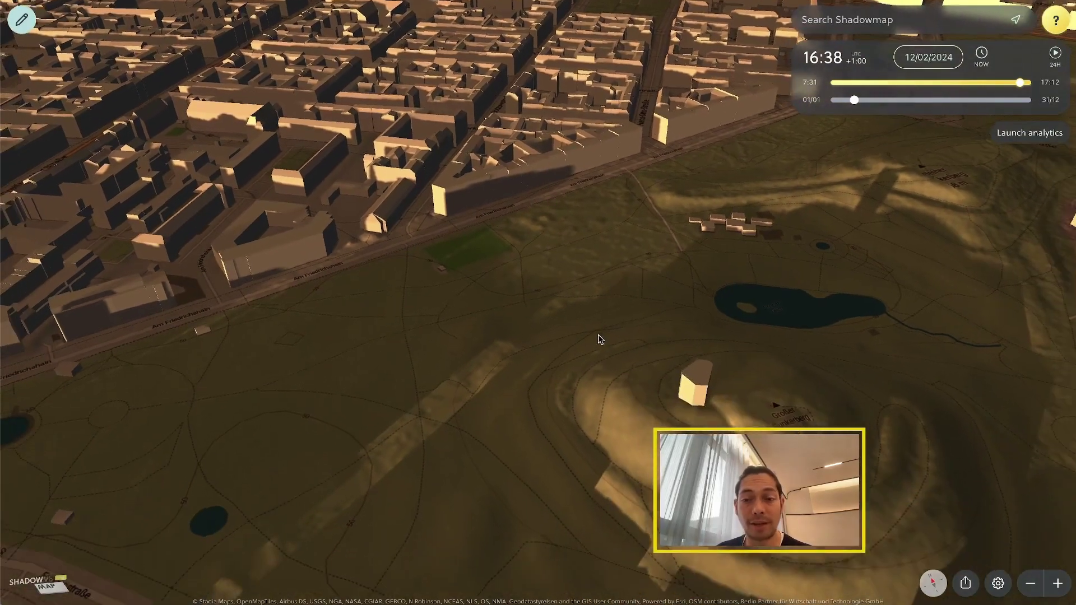
{"action": "left_click_drag", "start_coordinate": [524, 295], "coordinate": [535, 339]}
{"action": "left_click_drag", "start_coordinate": [606, 407], "coordinate": [632, 430]}
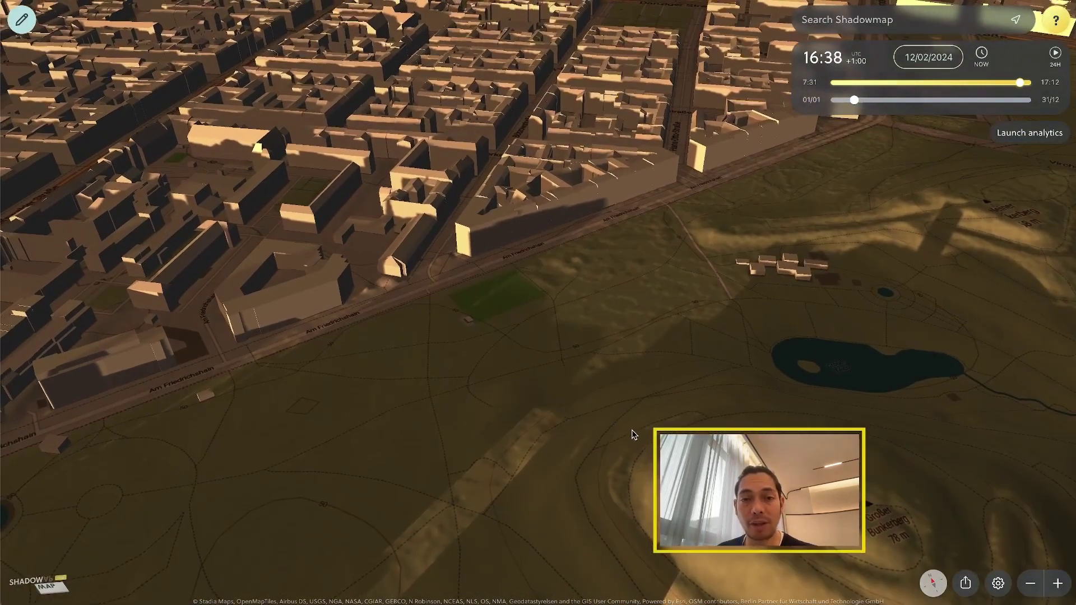
{"action": "mouse_move", "coordinate": [646, 411]}
{"action": "right_mouse_down"}
{"action": "mouse_move", "coordinate": [539, 368]}
{"action": "mouse_move", "coordinate": [614, 398]}
{"action": "mouse_move", "coordinate": [648, 392]}
{"action": "right_mouse_up"}
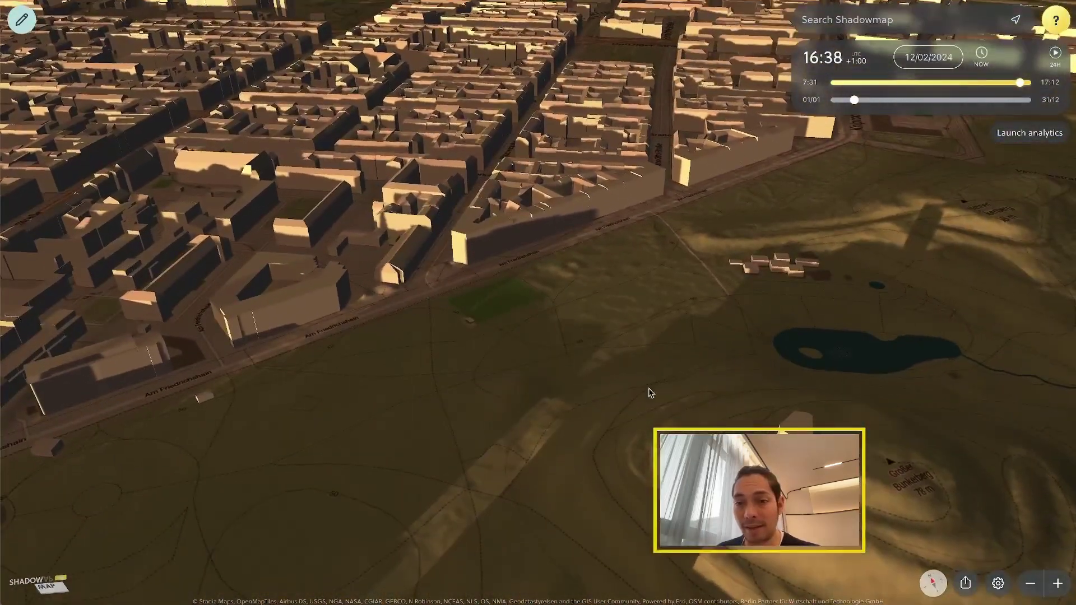
Step: Launch the sunlight analytics on the triangular city block beside Am Friedrichshain
{"action": "left_click_drag", "start_coordinate": [628, 367], "coordinate": [538, 413]}
{"action": "scroll", "coordinate": [523, 382], "scroll_direction": "up", "scroll_amount": 3}
{"action": "left_click_drag", "start_coordinate": [418, 253], "coordinate": [516, 319]}
{"action": "scroll", "coordinate": [516, 320], "scroll_direction": "up", "scroll_amount": 2}
{"action": "left_click_drag", "start_coordinate": [449, 284], "coordinate": [545, 385]}
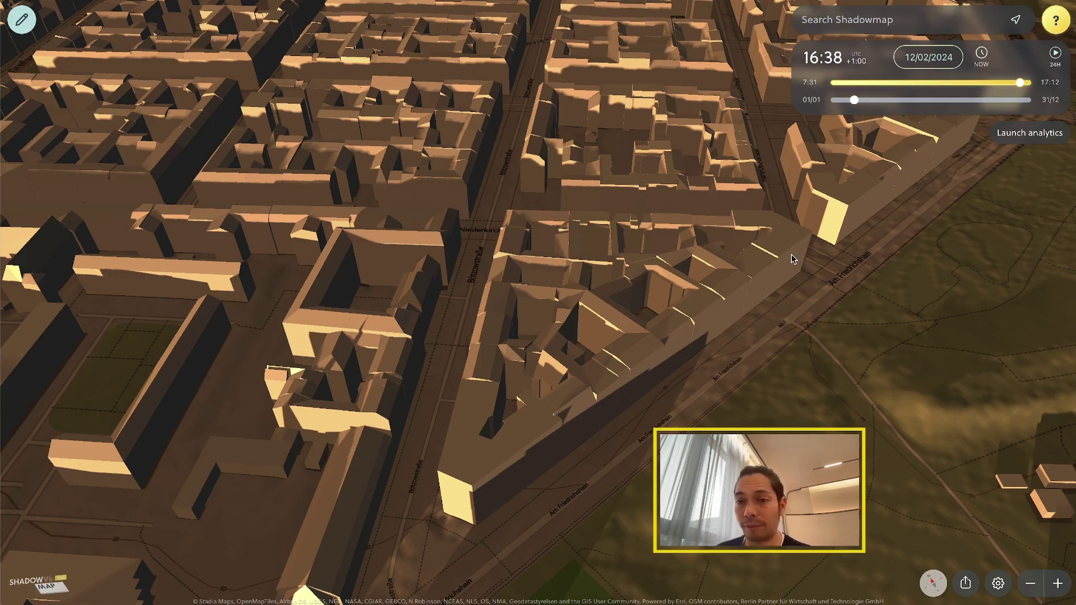
{"action": "left_click", "coordinate": [1024, 133]}
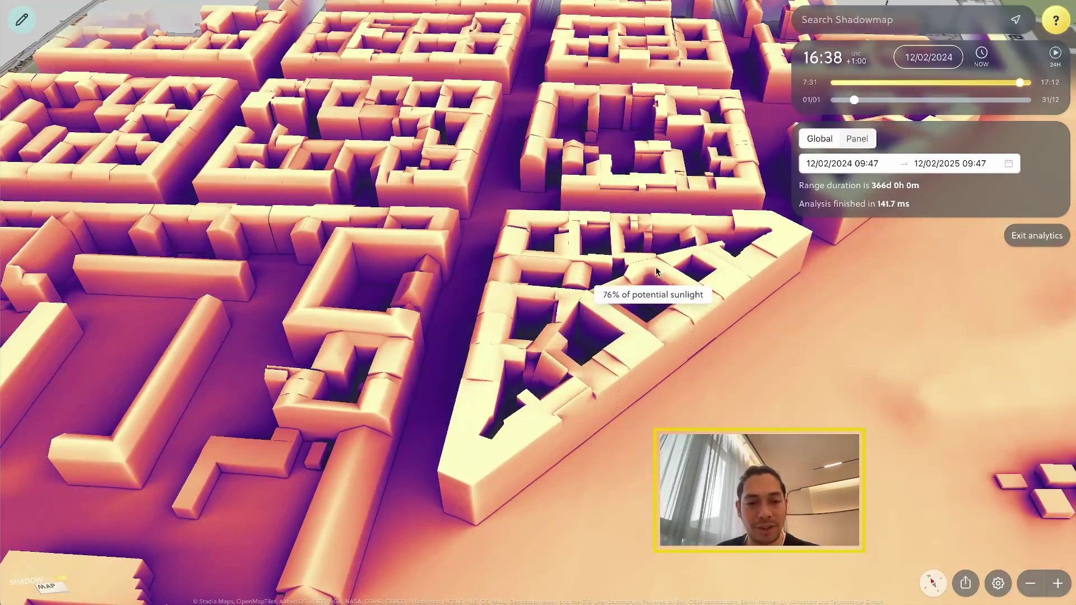
Step: Examine the sunlight heatmap on the roofs, facades and inner courtyards of the triangular block and the neighbouring blocks
{"action": "right_click_drag", "start_coordinate": [656, 268], "coordinate": [673, 408]}
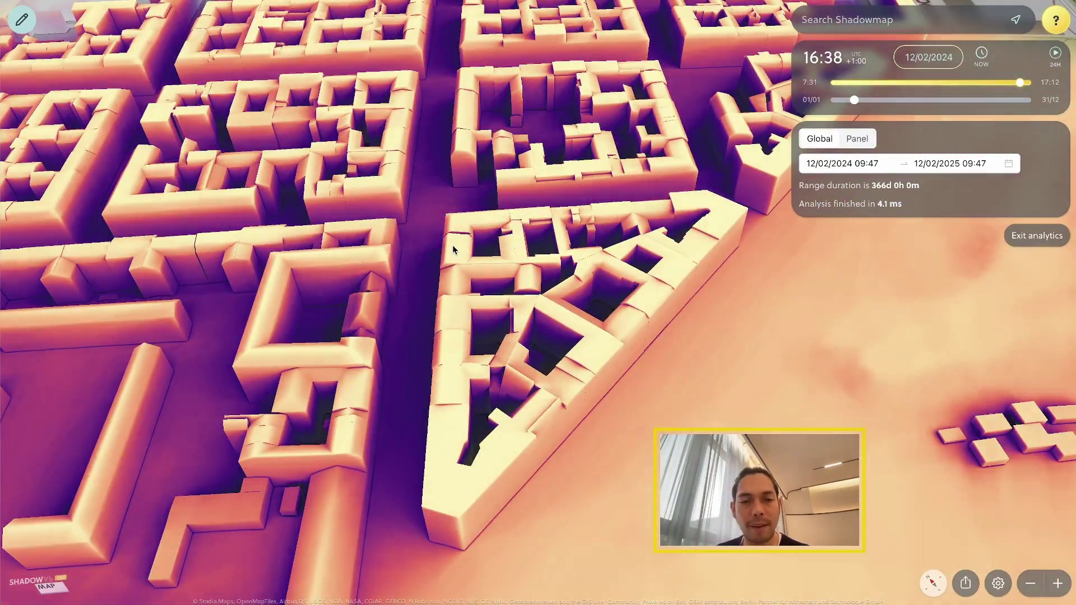
{"action": "left_click_drag", "start_coordinate": [514, 252], "coordinate": [522, 301]}
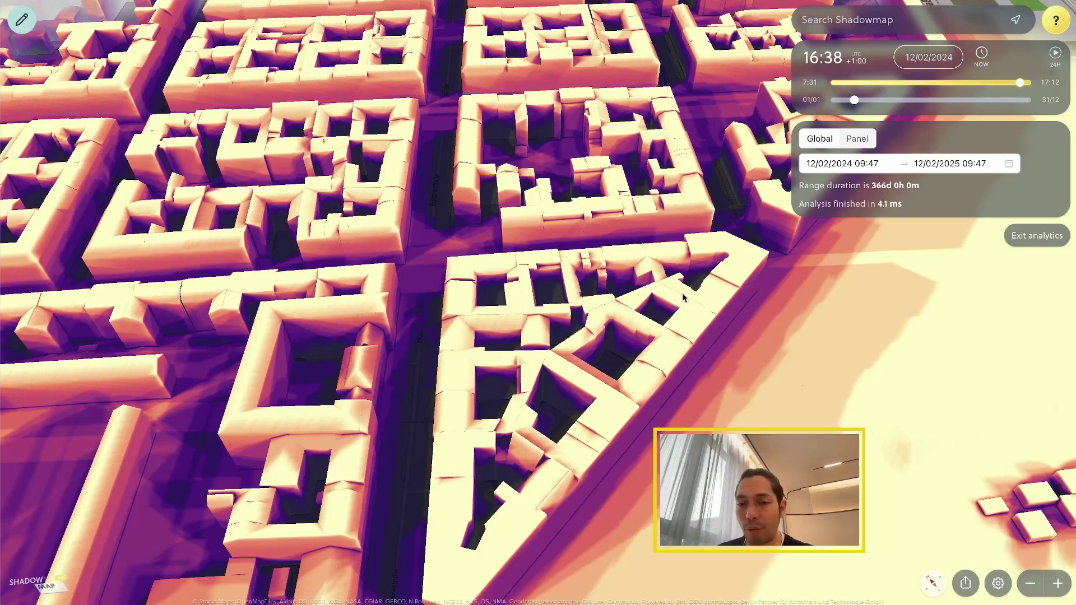
{"action": "left_click_drag", "start_coordinate": [733, 255], "coordinate": [701, 293]}
{"action": "left_click_drag", "start_coordinate": [419, 239], "coordinate": [418, 275]}
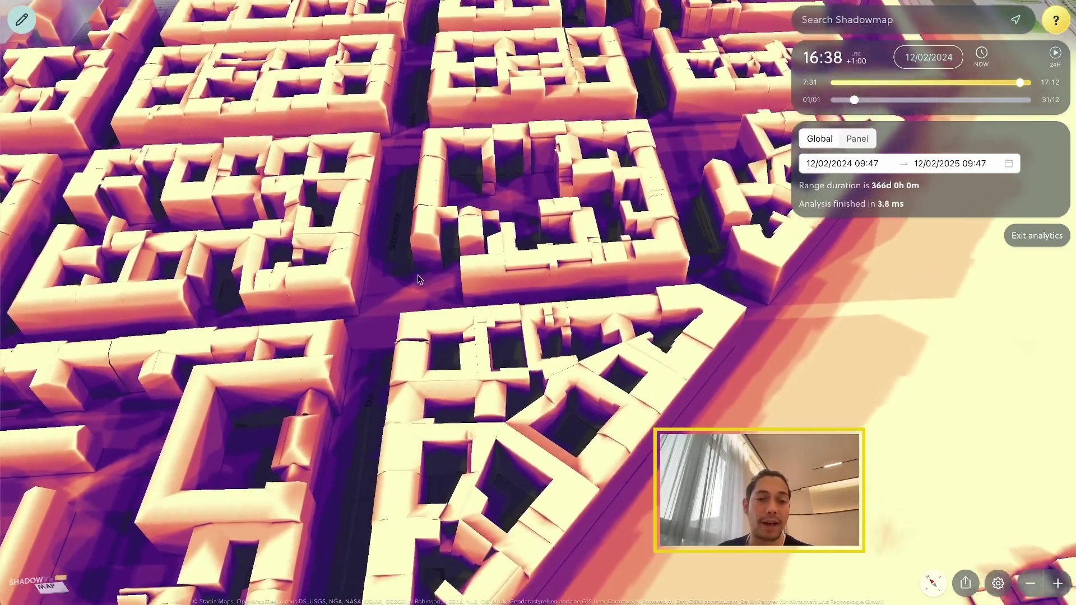
{"action": "right_click_drag", "start_coordinate": [418, 275], "coordinate": [390, 278]}
{"action": "left_click_drag", "start_coordinate": [486, 296], "coordinate": [523, 347]}
{"action": "scroll", "coordinate": [524, 351], "scroll_direction": "up", "scroll_amount": 5}
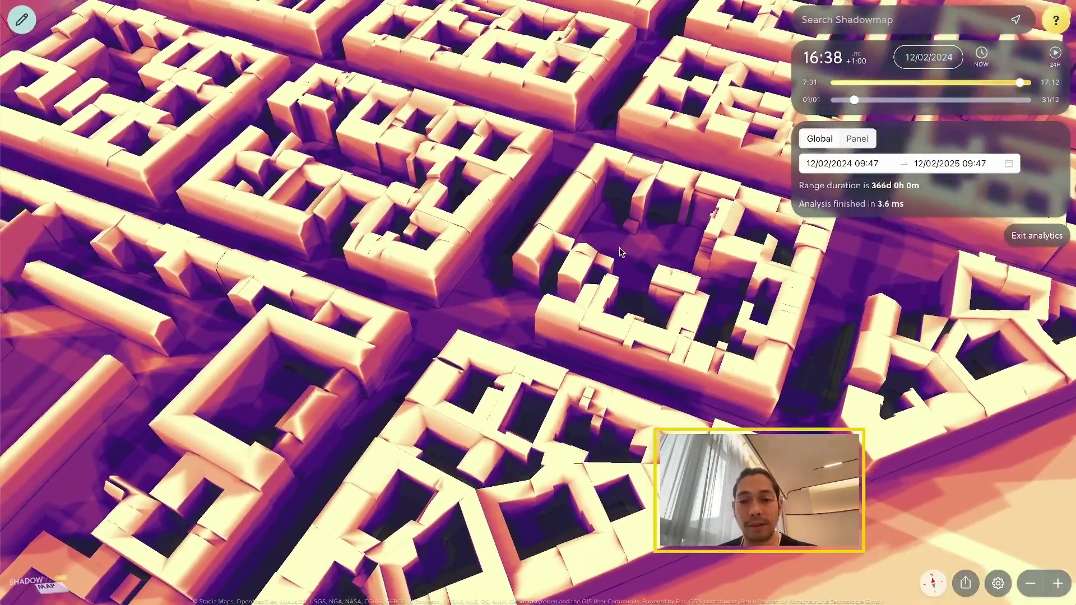
{"action": "scroll", "coordinate": [632, 327], "scroll_direction": "up", "scroll_amount": 3}
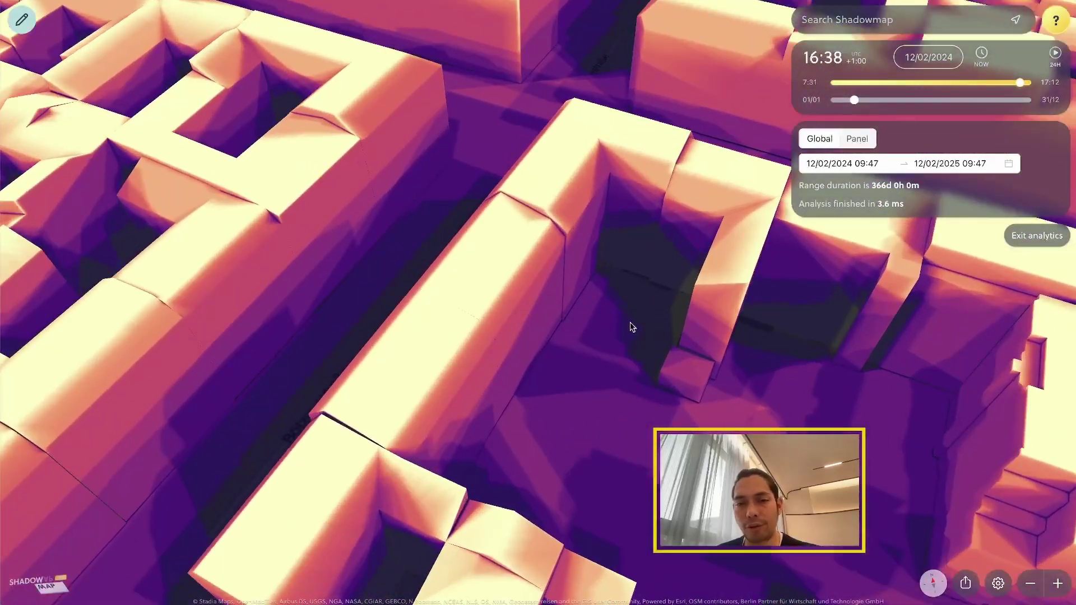
{"action": "right_click_drag", "start_coordinate": [644, 308], "coordinate": [302, 292]}
{"action": "left_click_drag", "start_coordinate": [299, 291], "coordinate": [447, 389]}
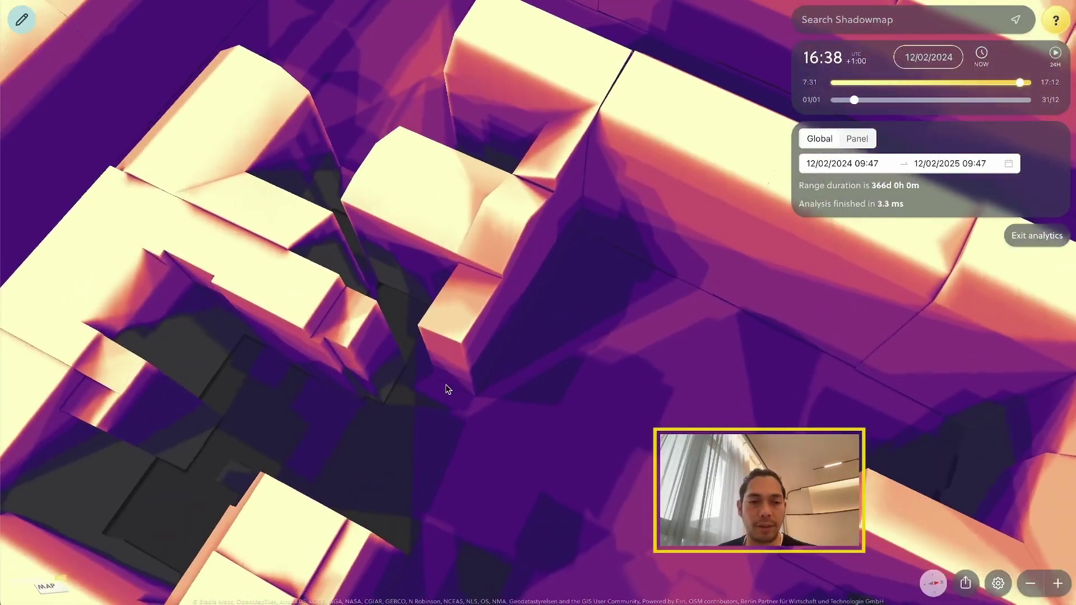
{"action": "right_click_drag", "start_coordinate": [446, 389], "coordinate": [409, 331]}
{"action": "left_click_drag", "start_coordinate": [408, 331], "coordinate": [527, 471]}
{"action": "scroll", "coordinate": [527, 473], "scroll_direction": "down", "scroll_amount": 5}
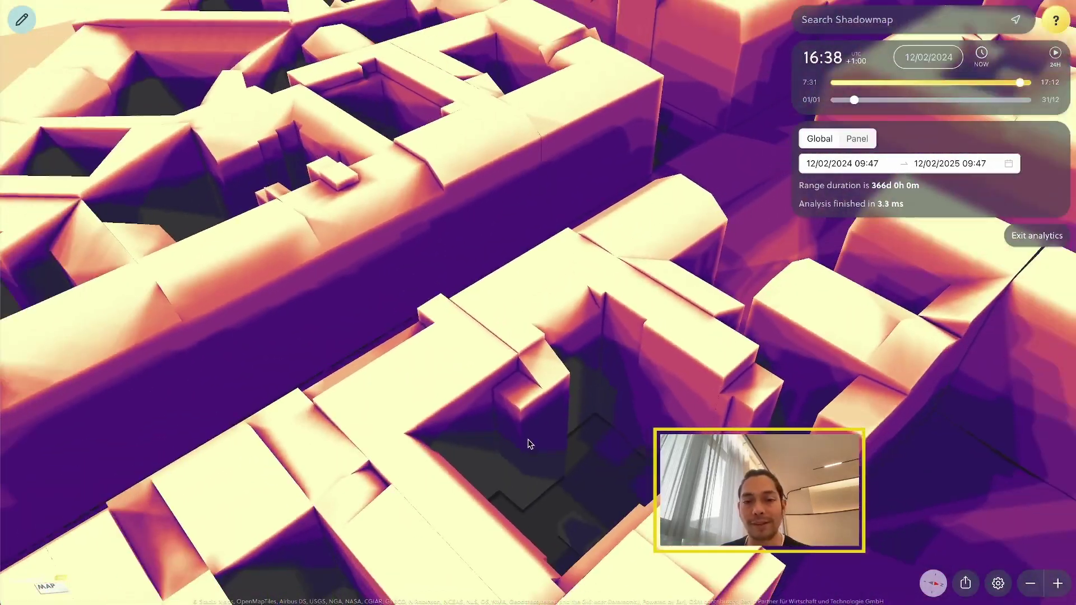
{"action": "scroll", "coordinate": [572, 285], "scroll_direction": "down", "scroll_amount": 3}
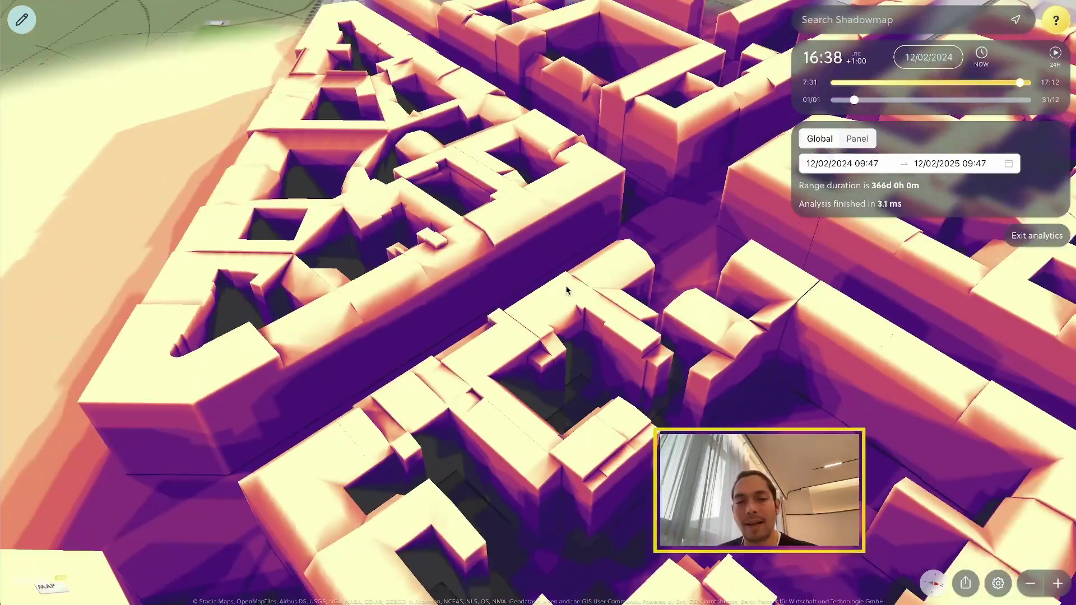
Step: Read the potential sunlight at the street intersection and on the corner roof of the adjacent block
{"action": "left_click_drag", "start_coordinate": [552, 270], "coordinate": [392, 402]}
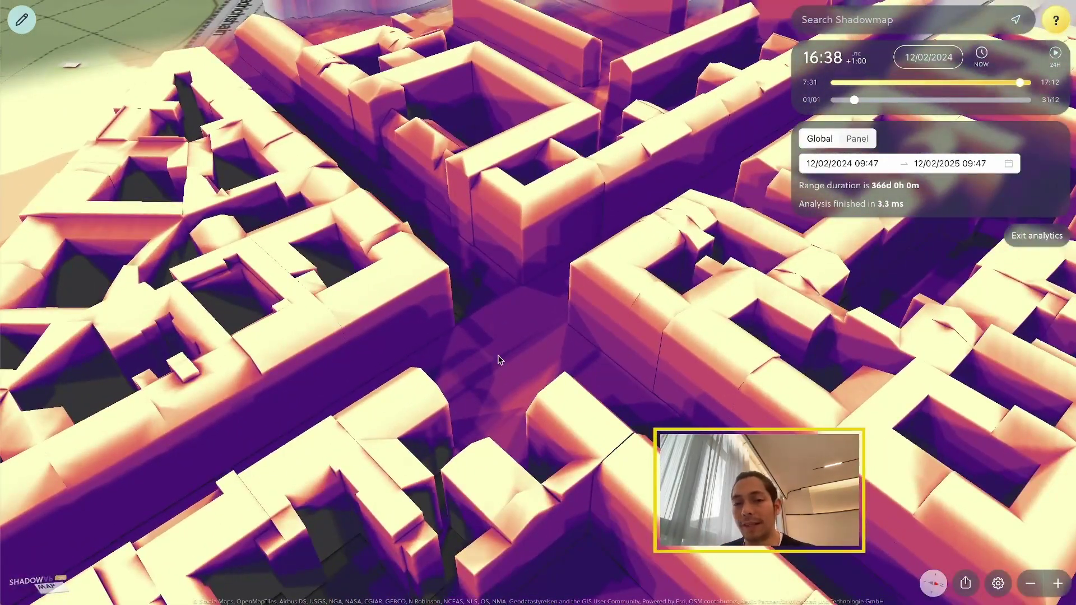
{"action": "right_click_drag", "start_coordinate": [499, 361], "coordinate": [762, 384]}
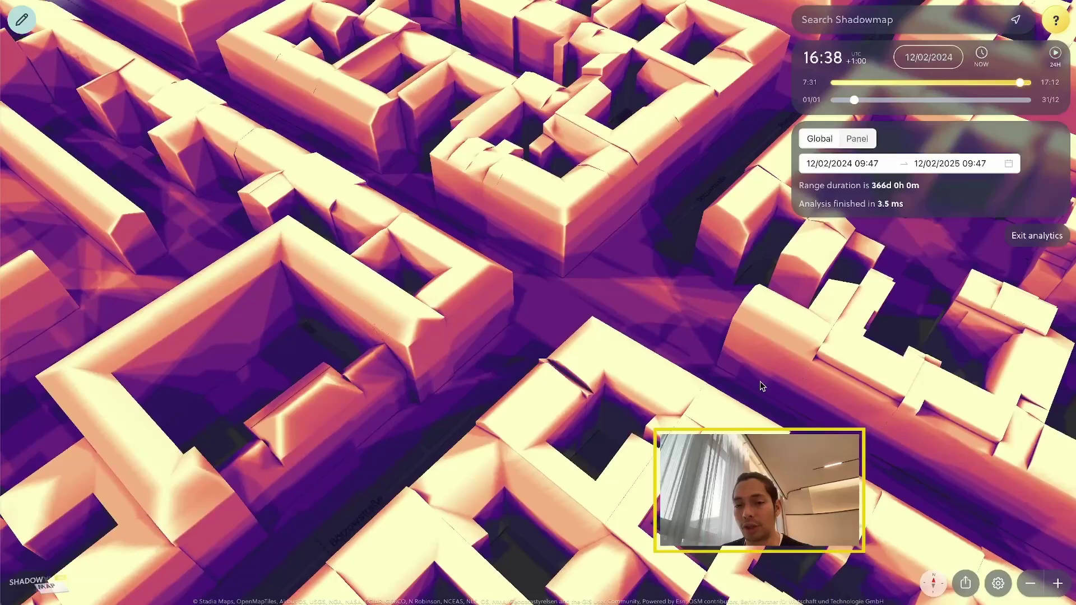
{"action": "left_click_drag", "start_coordinate": [620, 291], "coordinate": [567, 402]}
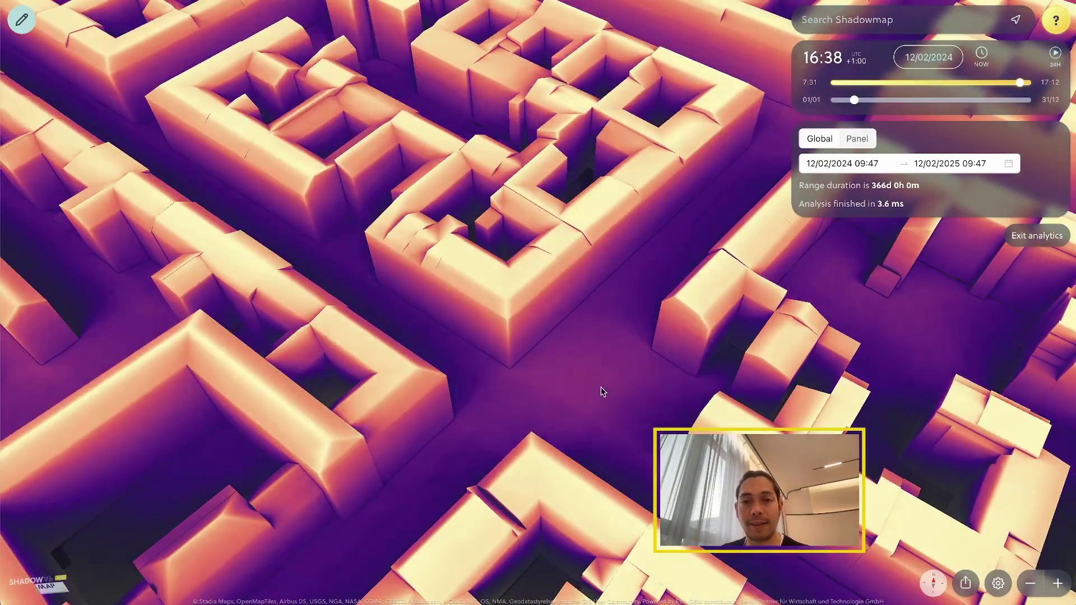
{"action": "mouse_move", "coordinate": [654, 362]}
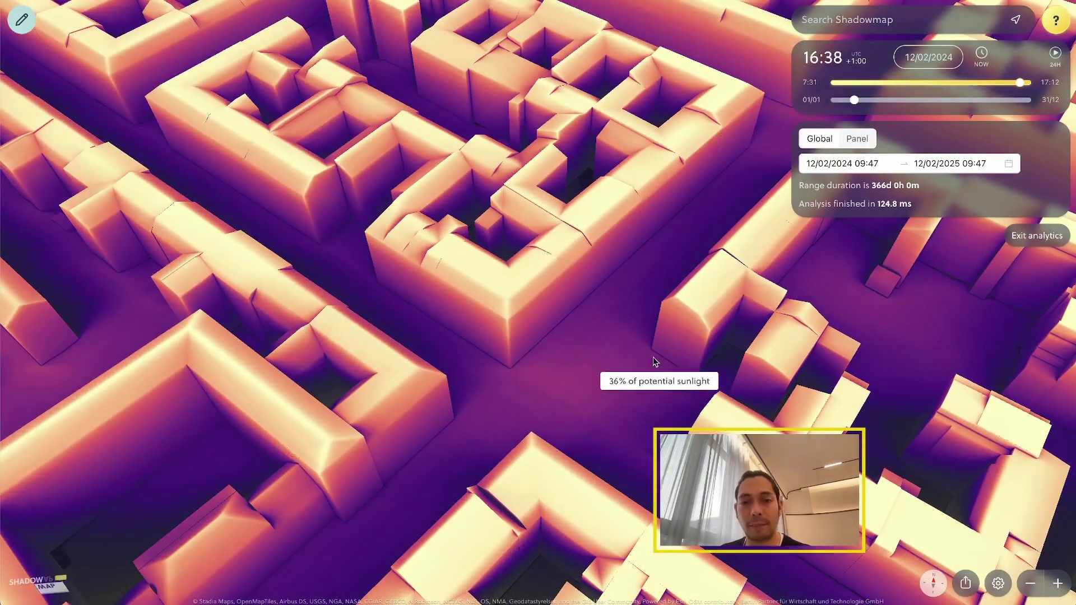
{"action": "right_click_drag", "start_coordinate": [635, 399], "coordinate": [525, 362]}
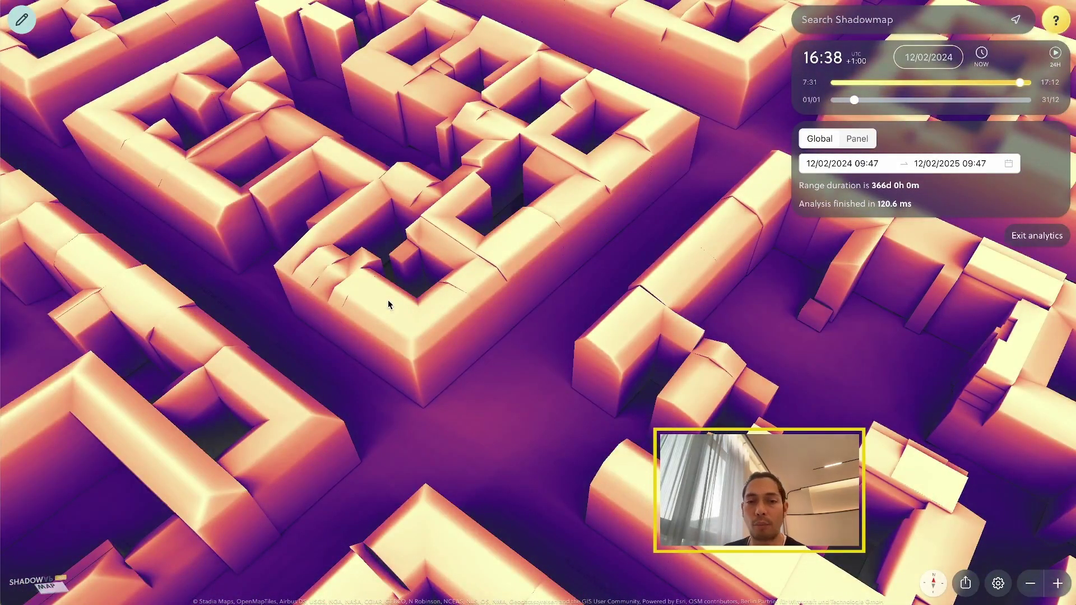
{"action": "mouse_move", "coordinate": [386, 302]}
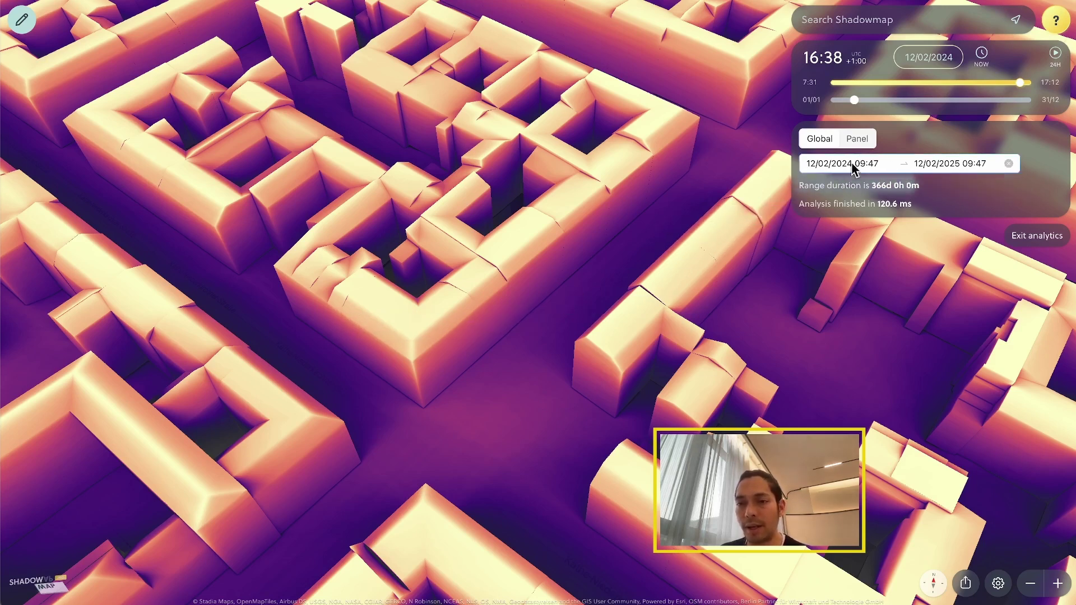
Step: Check the analysis date range, and compare the potential sunlight on the corner block's roofs with its enclosed courtyards
{"action": "left_click", "coordinate": [953, 161]}
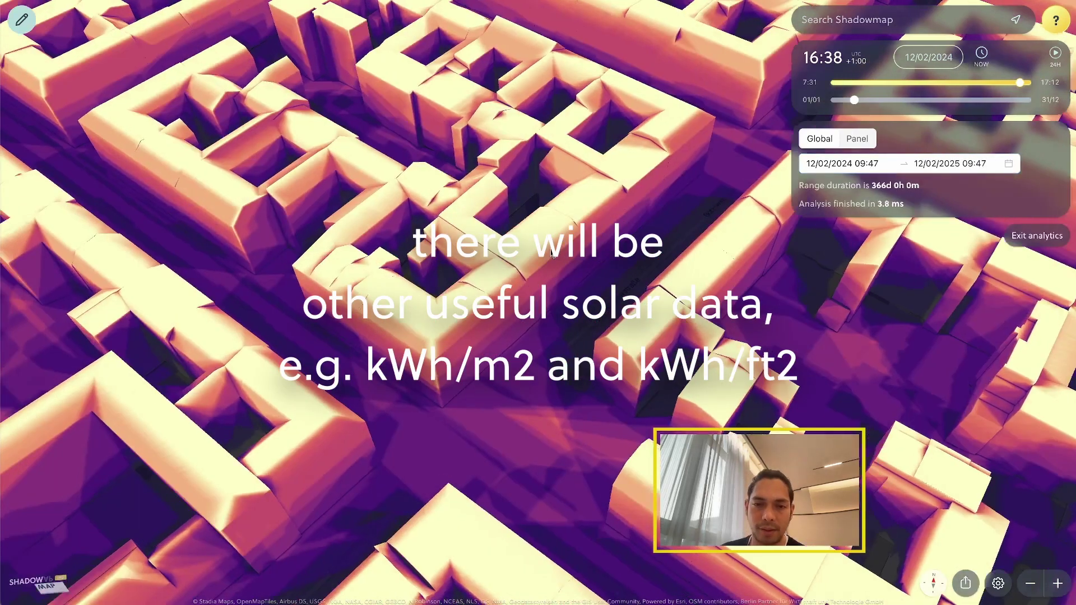
{"action": "right_click_drag", "start_coordinate": [551, 251], "coordinate": [689, 228]}
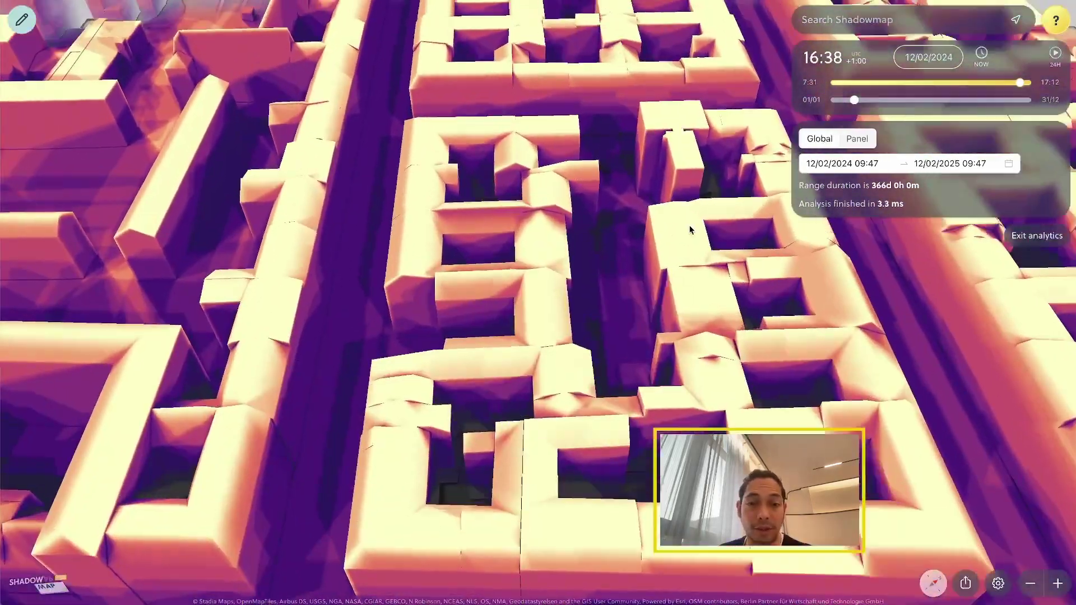
{"action": "left_click_drag", "start_coordinate": [330, 358], "coordinate": [370, 238]}
{"action": "mouse_move", "coordinate": [426, 303]}
{"action": "right_mouse_down"}
{"action": "mouse_move", "coordinate": [590, 322]}
{"action": "mouse_move", "coordinate": [481, 252]}
{"action": "mouse_move", "coordinate": [485, 297]}
{"action": "right_mouse_up"}
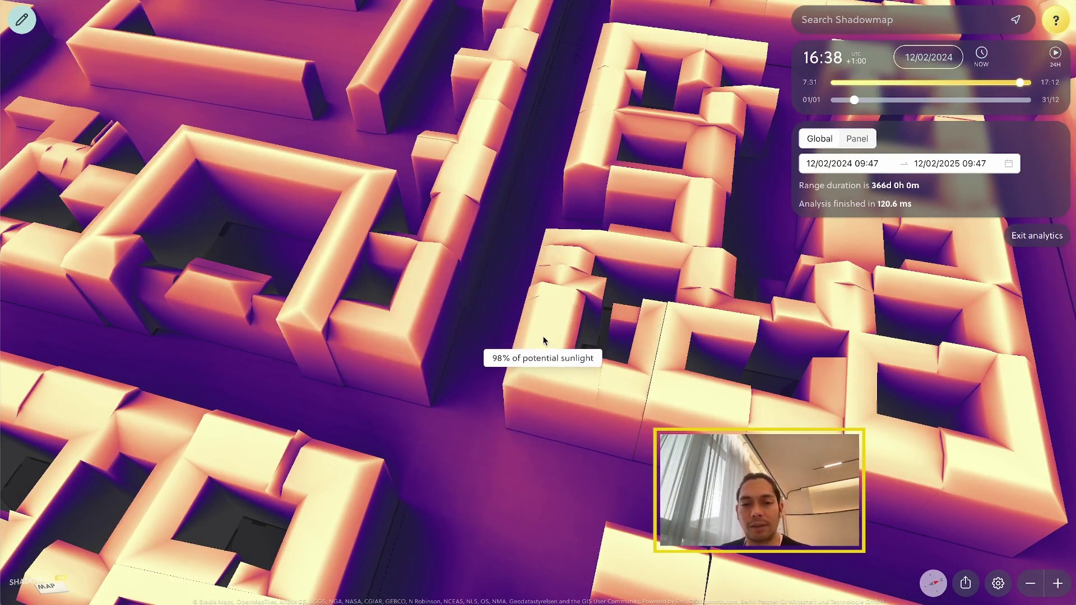
{"action": "mouse_move", "coordinate": [603, 374]}
{"action": "left_mouse_down"}
{"action": "mouse_move", "coordinate": [572, 360]}
{"action": "mouse_move", "coordinate": [550, 366]}
{"action": "left_mouse_up"}
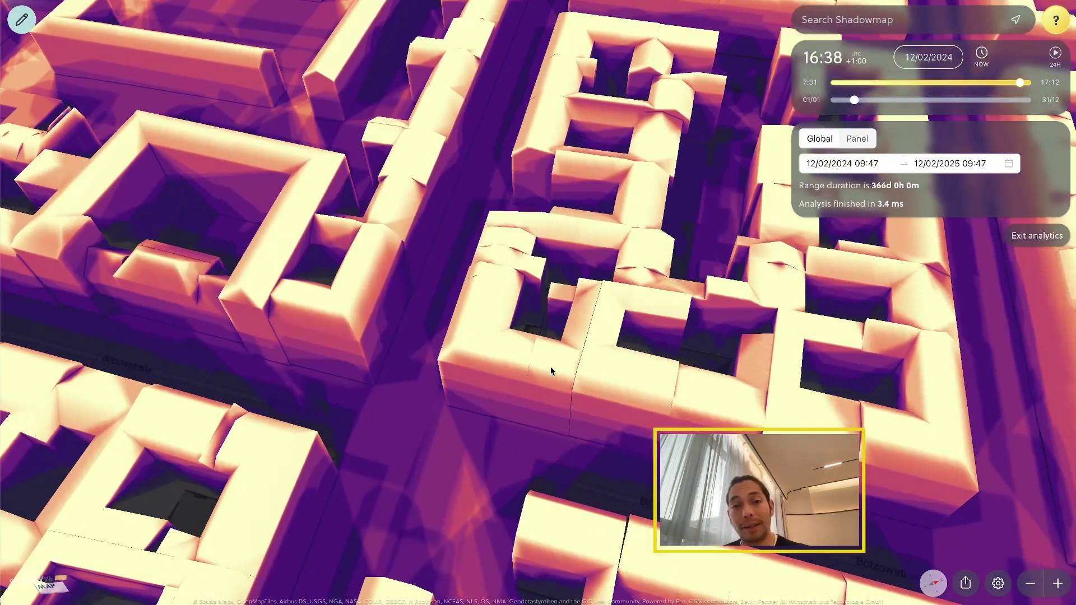
{"action": "right_click_drag", "start_coordinate": [550, 366], "coordinate": [692, 284]}
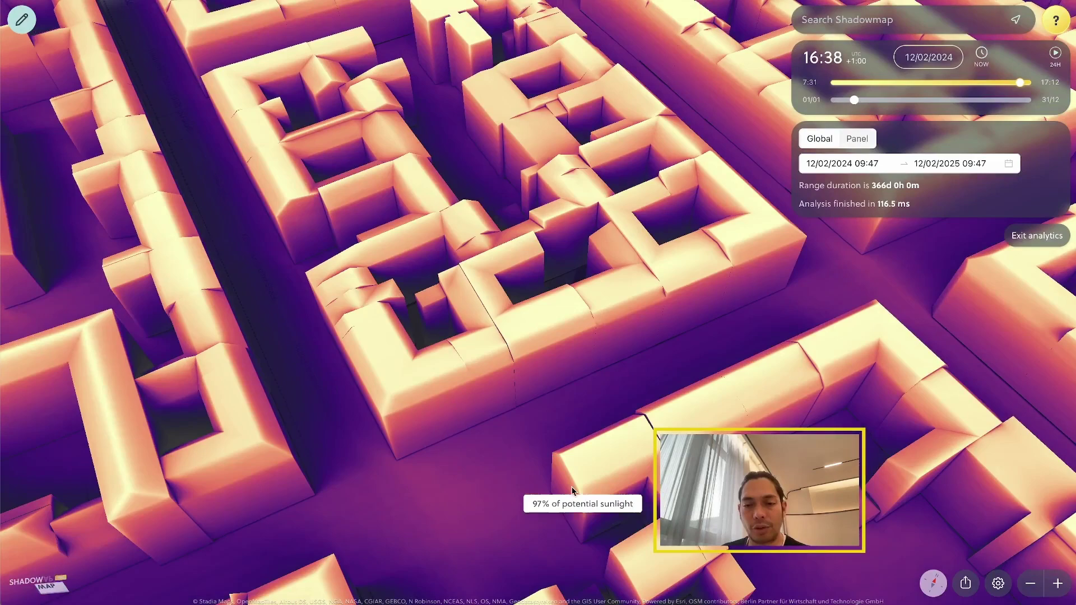
{"action": "mouse_move", "coordinate": [481, 379]}
{"action": "right_mouse_down"}
{"action": "mouse_move", "coordinate": [550, 368]}
{"action": "mouse_move", "coordinate": [563, 303]}
{"action": "right_mouse_up"}
{"action": "left_click_drag", "start_coordinate": [564, 304], "coordinate": [584, 411]}
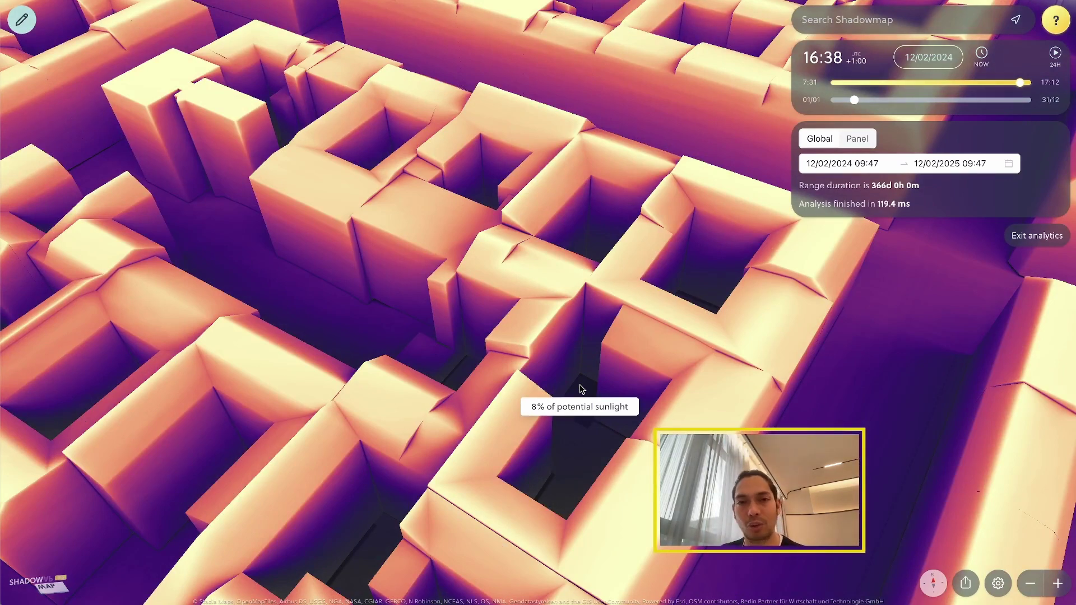
Step: Examine the sunlight distribution across the wider neighbourhood of courtyard blocks and the streets between them
{"action": "scroll", "coordinate": [580, 388], "scroll_direction": "down", "scroll_amount": 10}
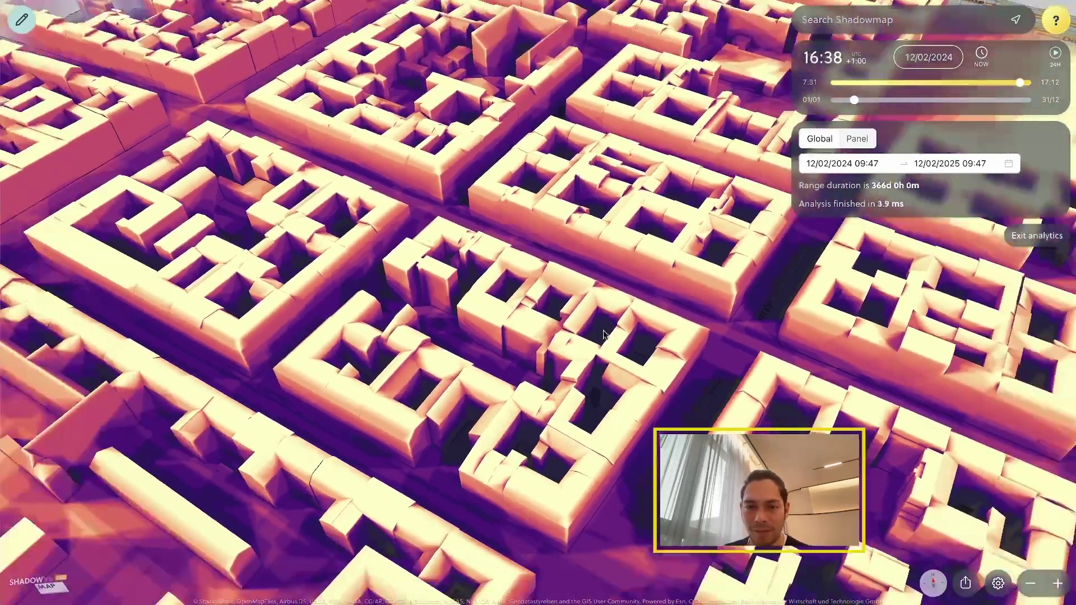
{"action": "left_click_drag", "start_coordinate": [603, 334], "coordinate": [493, 336]}
{"action": "scroll", "coordinate": [610, 398], "scroll_direction": "down", "scroll_amount": 4}
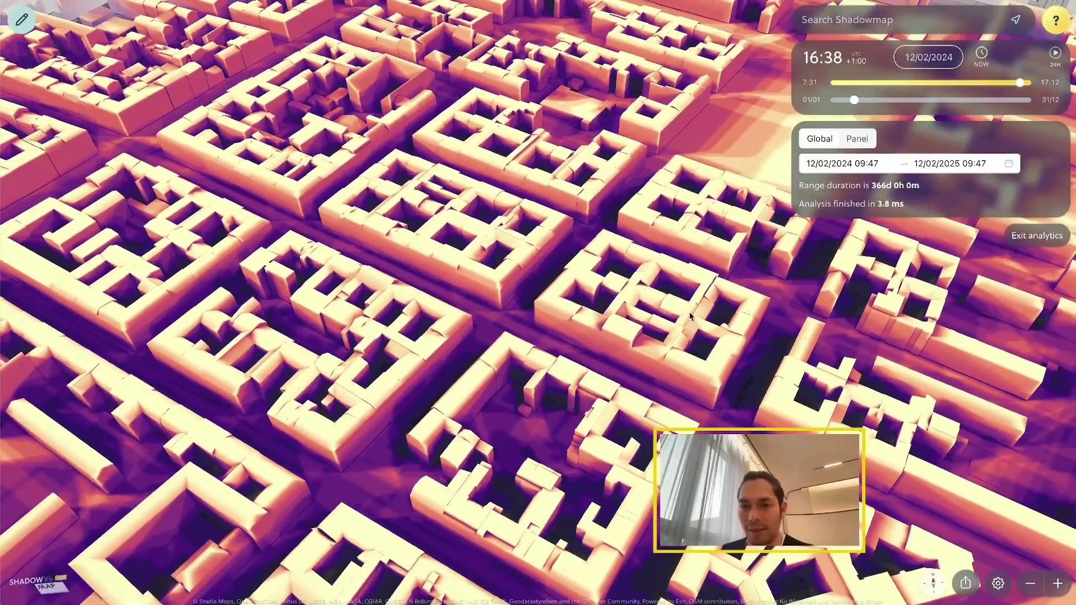
{"action": "mouse_move", "coordinate": [671, 381]}
{"action": "right_mouse_down"}
{"action": "mouse_move", "coordinate": [685, 390]}
{"action": "mouse_move", "coordinate": [688, 374]}
{"action": "right_mouse_up"}
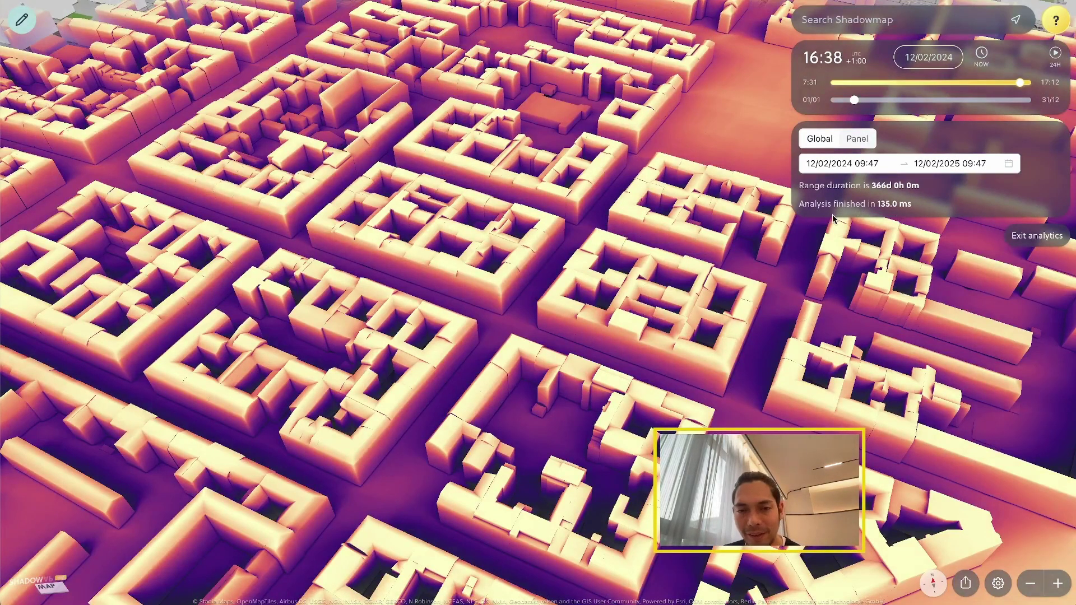
{"action": "right_click_drag", "start_coordinate": [632, 341], "coordinate": [527, 370]}
{"action": "scroll", "coordinate": [503, 370], "scroll_direction": "up", "scroll_amount": 4}
{"action": "left_click_drag", "start_coordinate": [676, 384], "coordinate": [411, 269]}
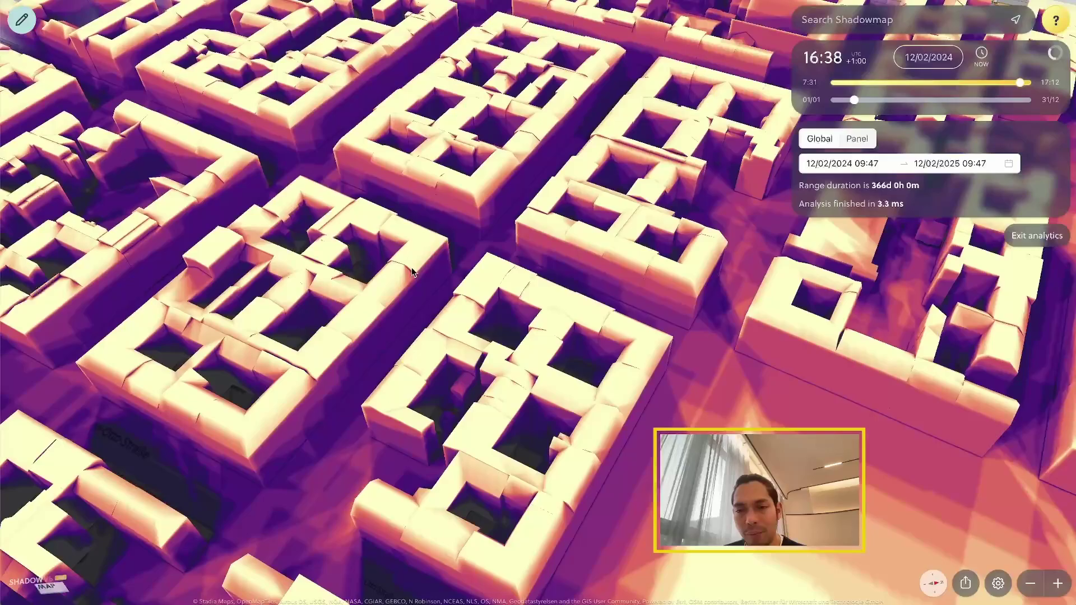
Step: Read the potential sunlight between the more distant blocks and switch the analysis from Global to Panel mode
{"action": "right_click_drag", "start_coordinate": [411, 268], "coordinate": [643, 341]}
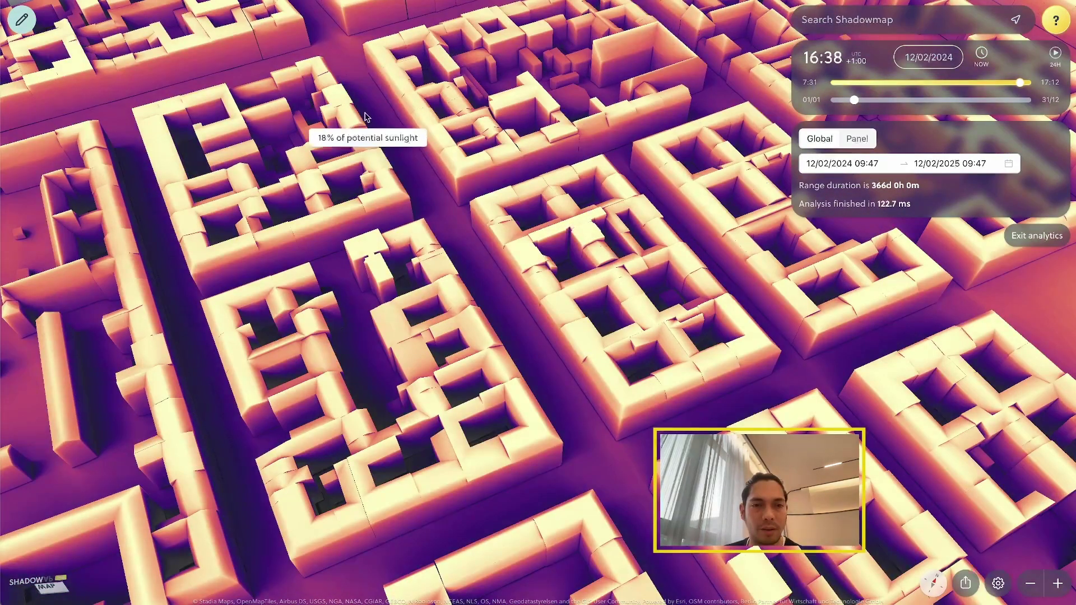
{"action": "left_click_drag", "start_coordinate": [255, 81], "coordinate": [358, 173]}
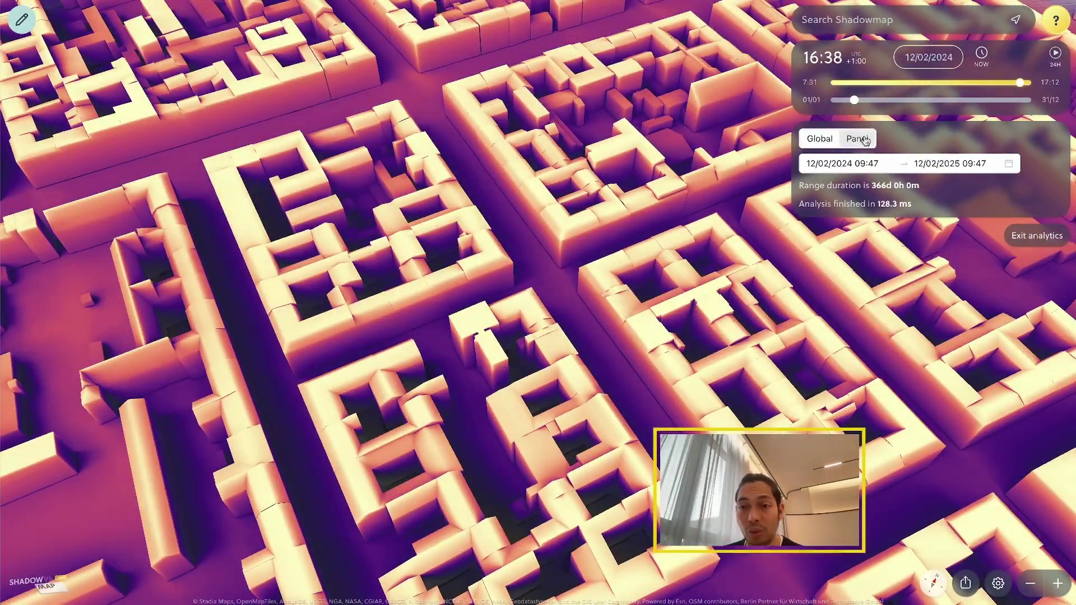
{"action": "left_click", "coordinate": [861, 140]}
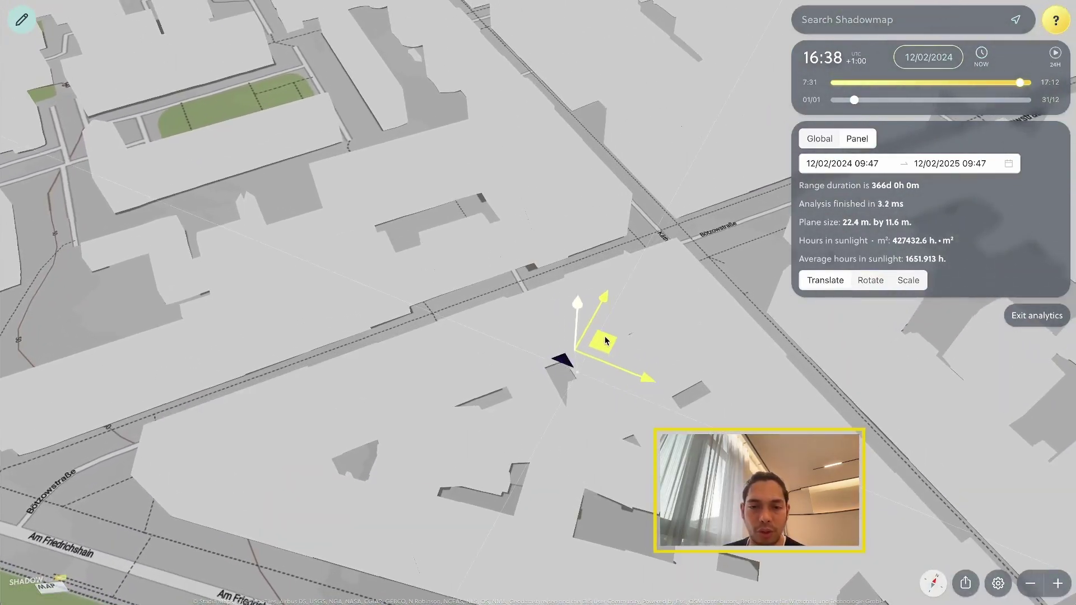
Step: Reposition the analysis panel above the corner block's roofs, turn it about a quarter turn and tilt it slightly
{"action": "left_click_drag", "start_coordinate": [539, 305], "coordinate": [542, 274]}
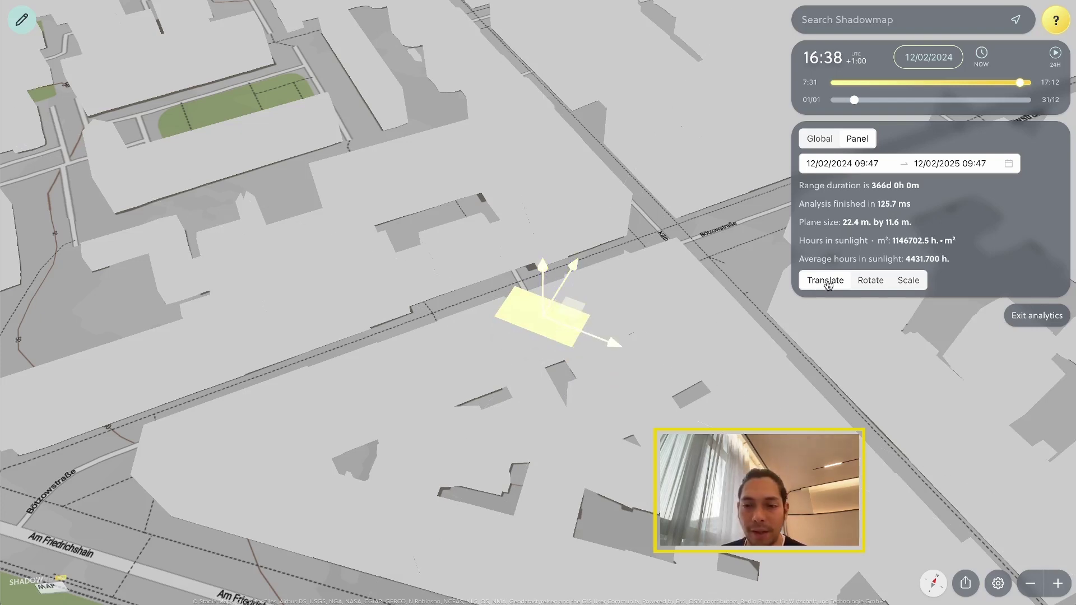
{"action": "left_click_drag", "start_coordinate": [575, 308], "coordinate": [591, 341]}
{"action": "left_click", "coordinate": [870, 280]}
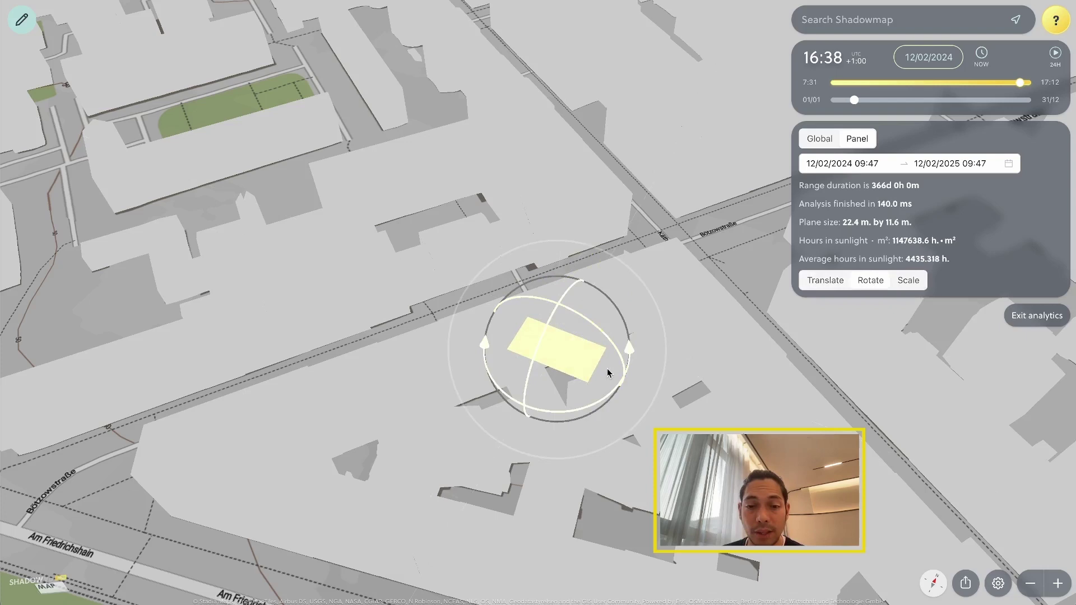
{"action": "left_click_drag", "start_coordinate": [597, 401], "coordinate": [545, 408]}
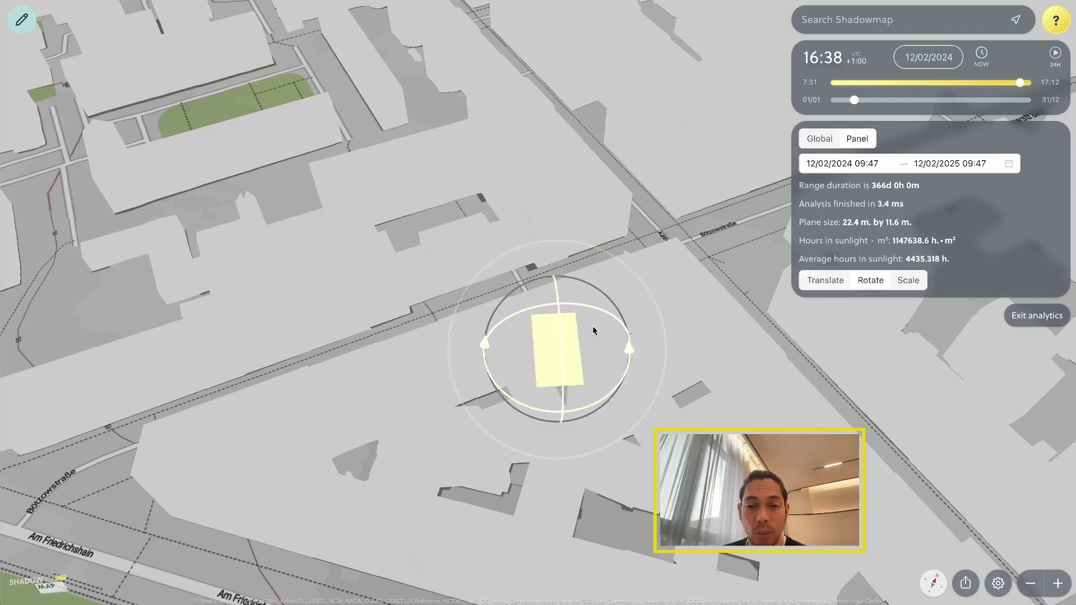
{"action": "left_click_drag", "start_coordinate": [579, 308], "coordinate": [634, 301]}
Step: Scale the analysis panel to about 15.7 m by 11.7 m and move it down so it cuts into the block's roof
{"action": "left_click", "coordinate": [907, 280]}
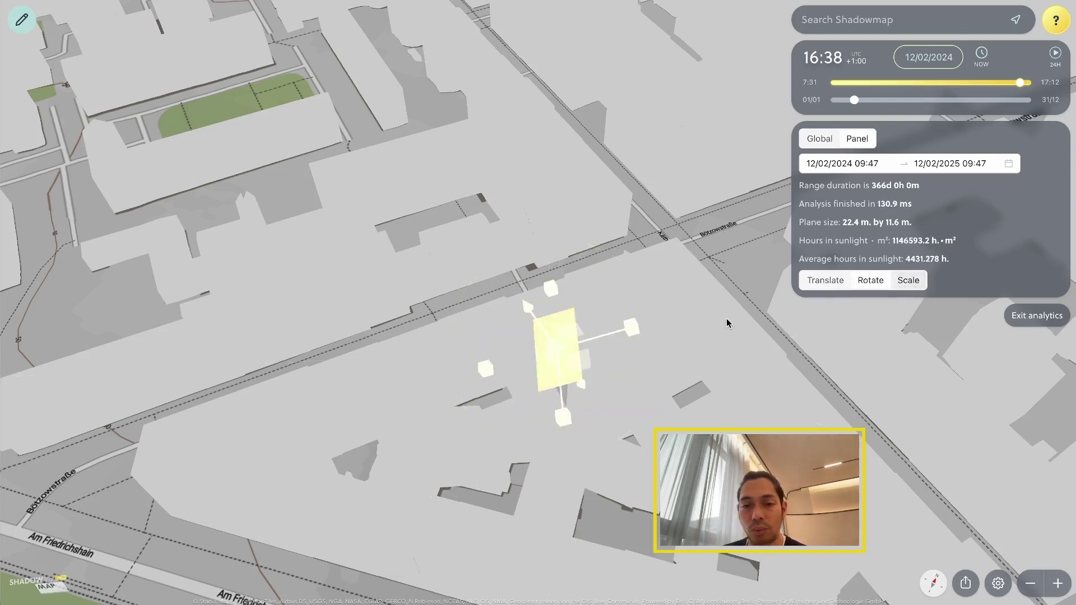
{"action": "left_click_drag", "start_coordinate": [551, 288], "coordinate": [555, 308]}
{"action": "left_click", "coordinate": [837, 280]}
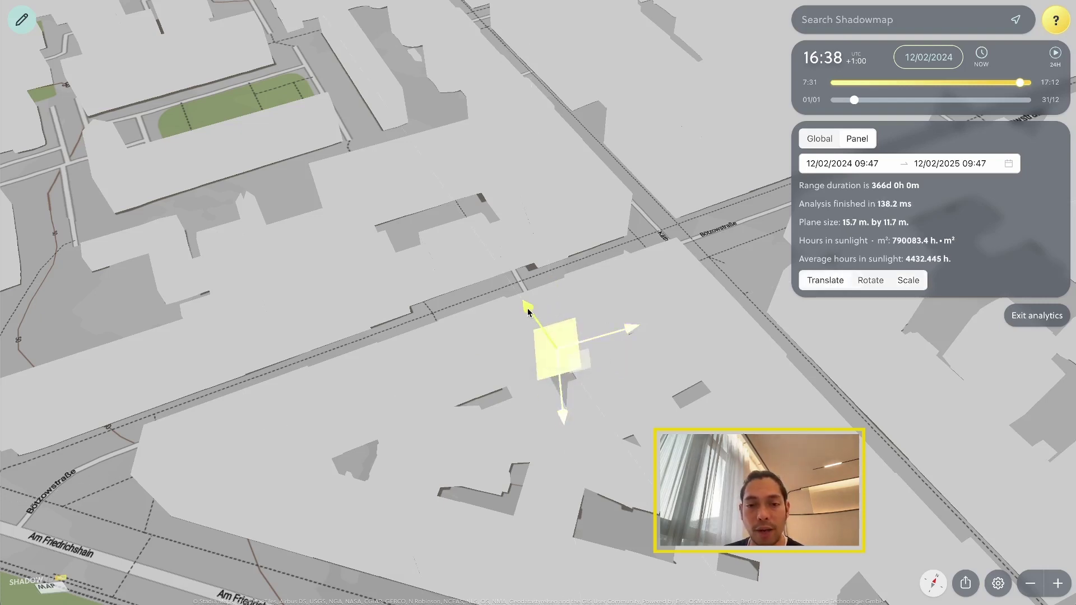
{"action": "left_click_drag", "start_coordinate": [543, 327], "coordinate": [539, 333]}
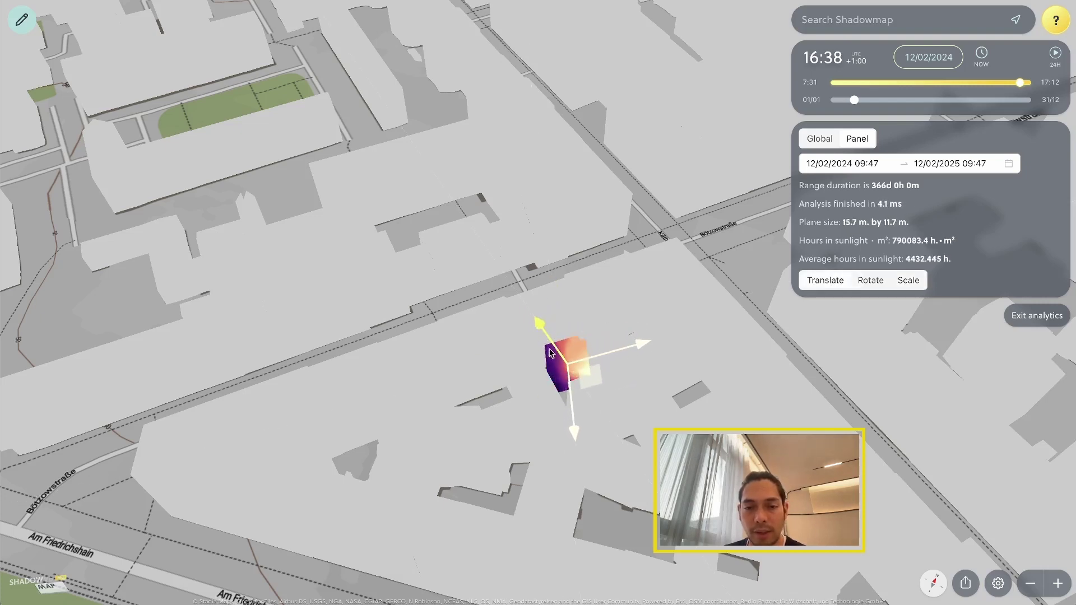
Step: Inspect the panel's sunlight gradient up close from several angles and shift the panel slightly along the roof
{"action": "right_click_drag", "start_coordinate": [555, 386], "coordinate": [670, 394]}
{"action": "scroll", "coordinate": [697, 316], "scroll_direction": "up", "scroll_amount": 3}
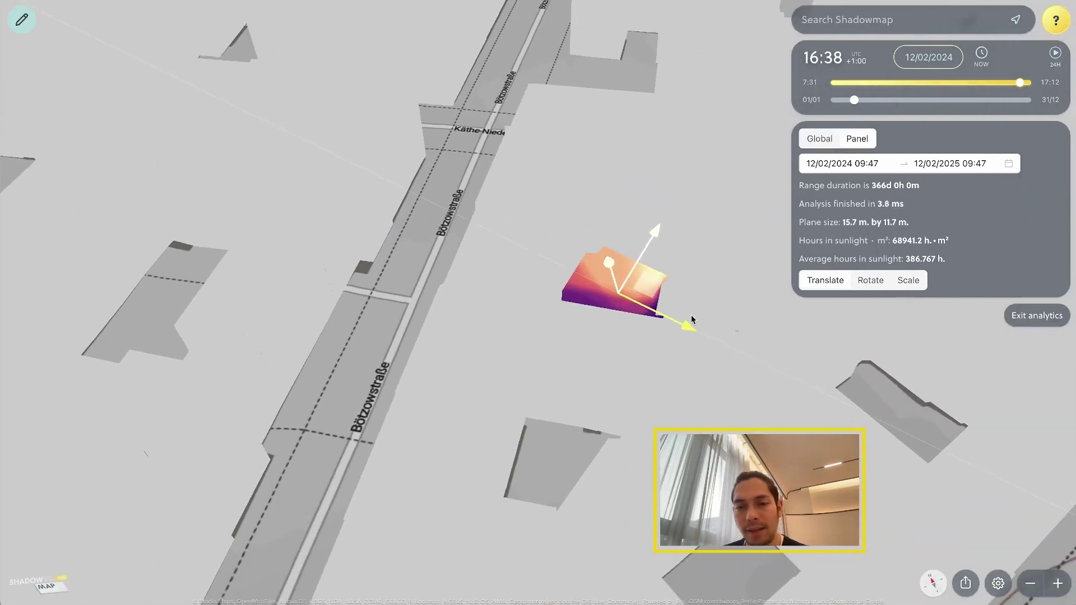
{"action": "left_click_drag", "start_coordinate": [692, 320], "coordinate": [587, 381]}
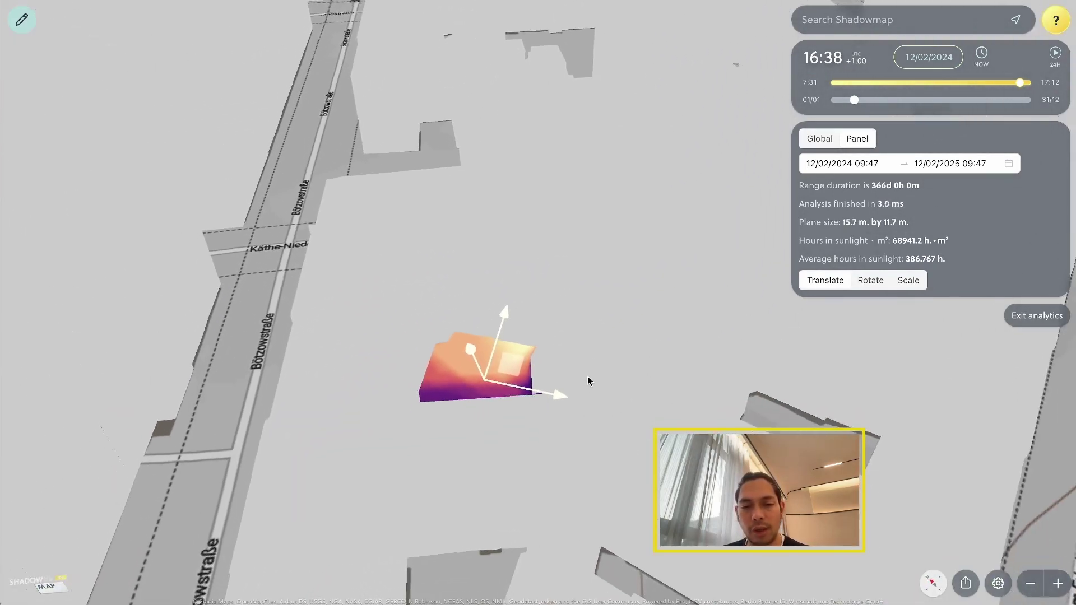
{"action": "right_click_drag", "start_coordinate": [587, 381], "coordinate": [505, 441]}
{"action": "left_click_drag", "start_coordinate": [504, 442], "coordinate": [516, 394]}
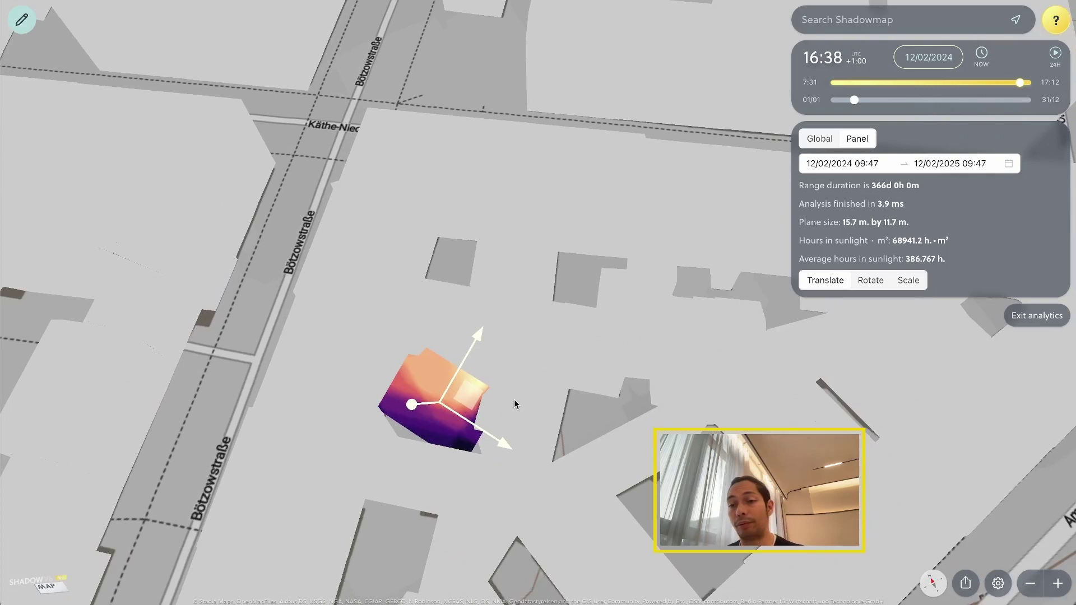
{"action": "left_click_drag", "start_coordinate": [485, 347], "coordinate": [483, 324]}
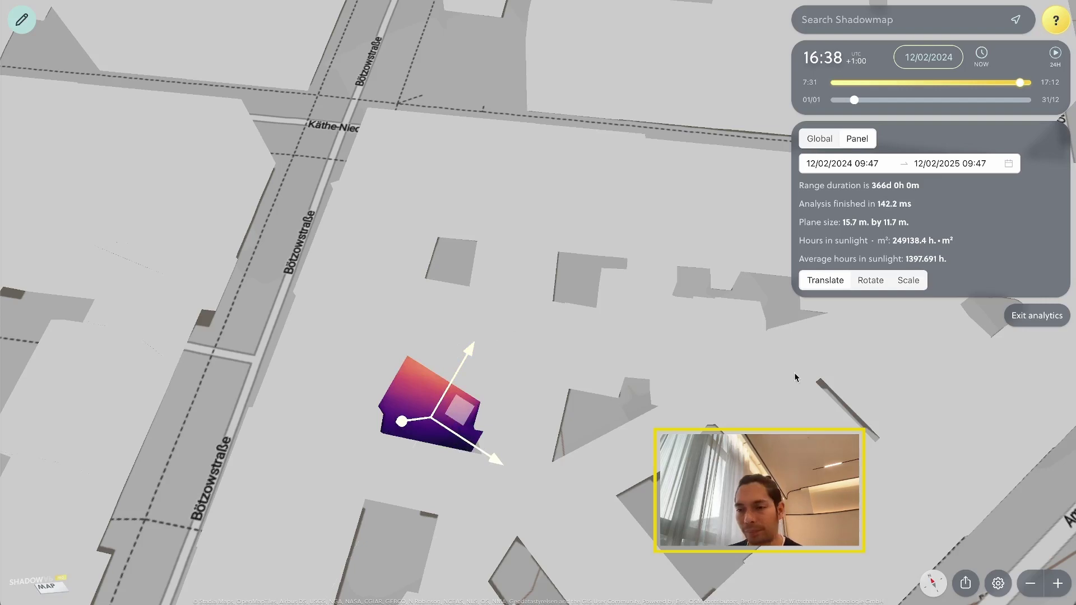
Step: Exit the solar analytics and view the shaded 3D buildings across the wider district
{"action": "left_click", "coordinate": [1033, 317]}
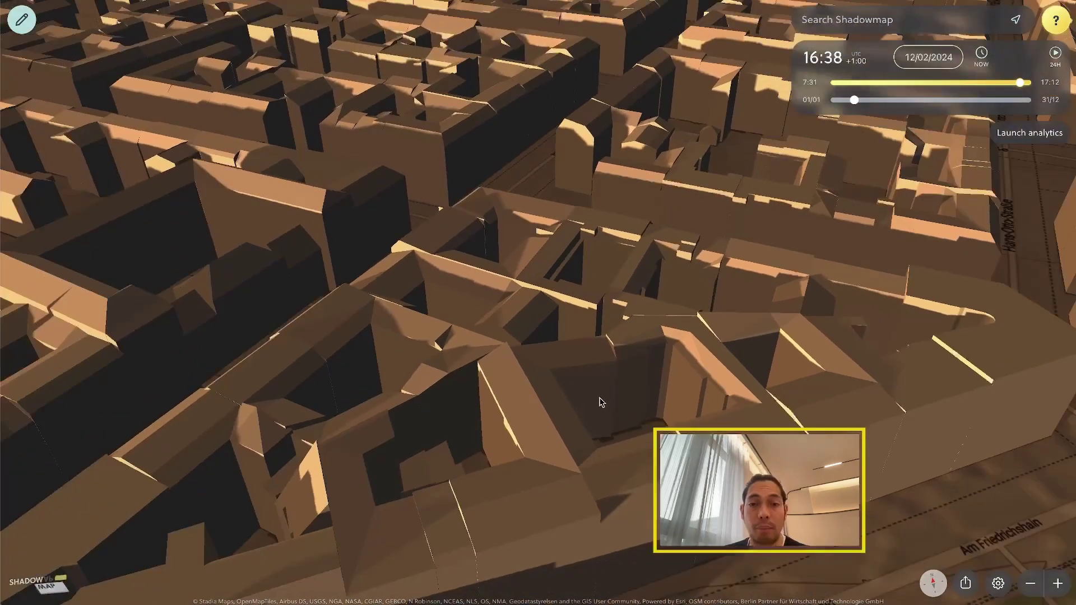
{"action": "scroll", "coordinate": [600, 402], "scroll_direction": "down", "scroll_amount": 3}
{"action": "left_click_drag", "start_coordinate": [415, 420], "coordinate": [705, 401]}
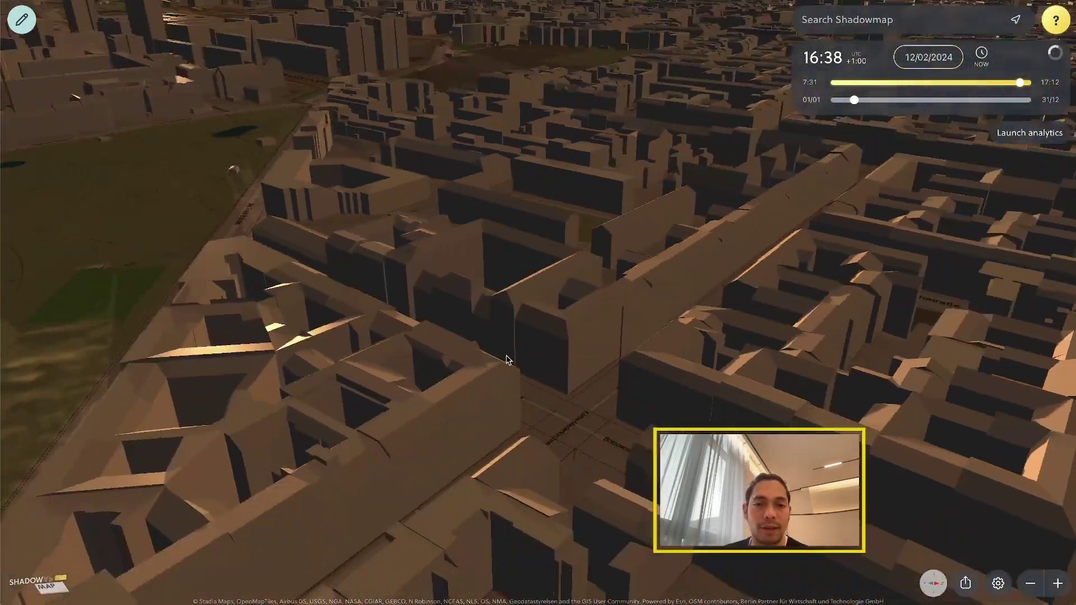